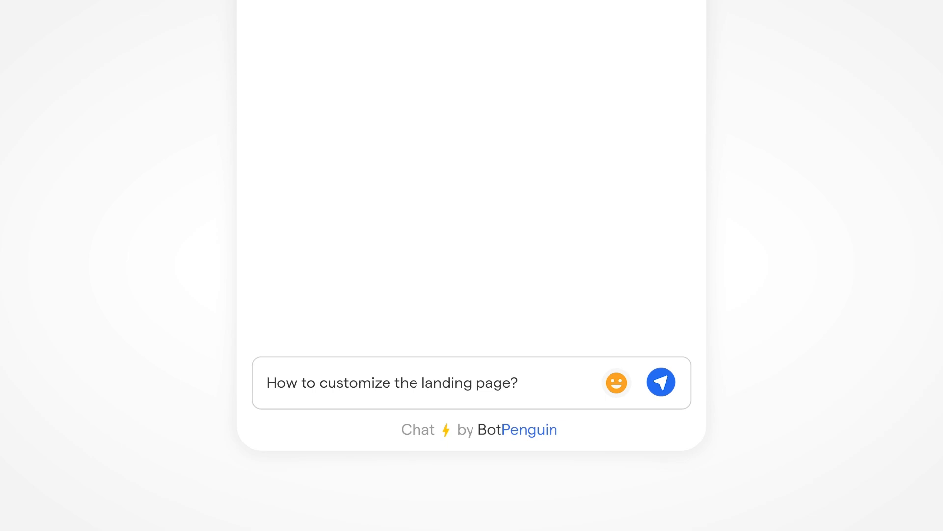
key(Return)
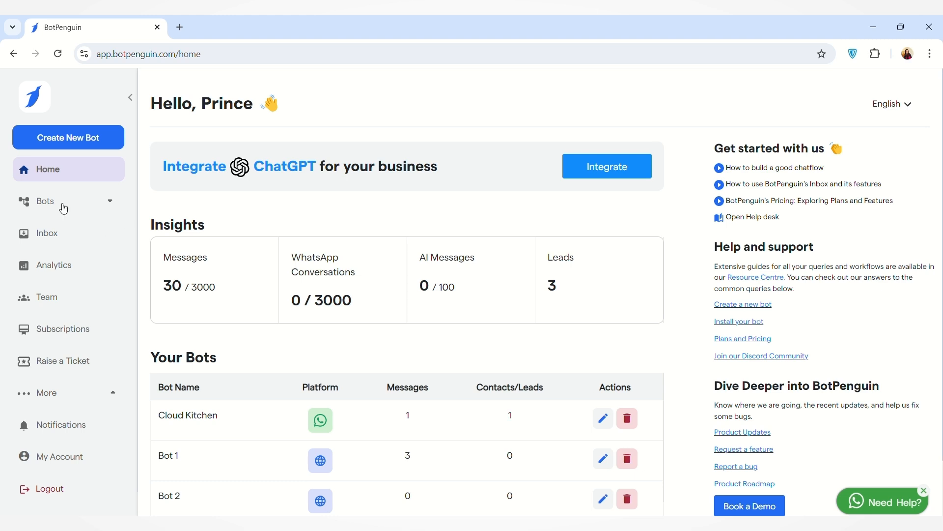
- Open the Website Chatbot Settings of Bot 1 and show its Landing Page Bot design options
click(108, 203)
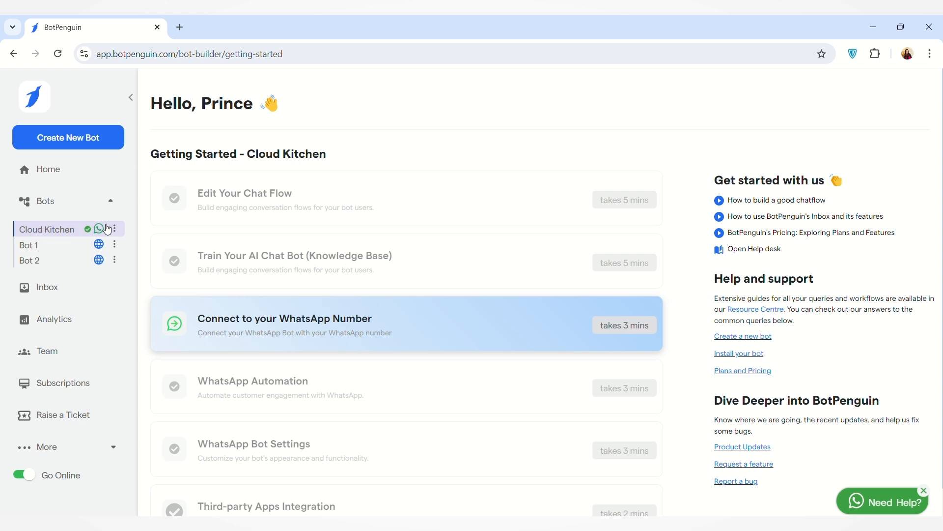
click(67, 246)
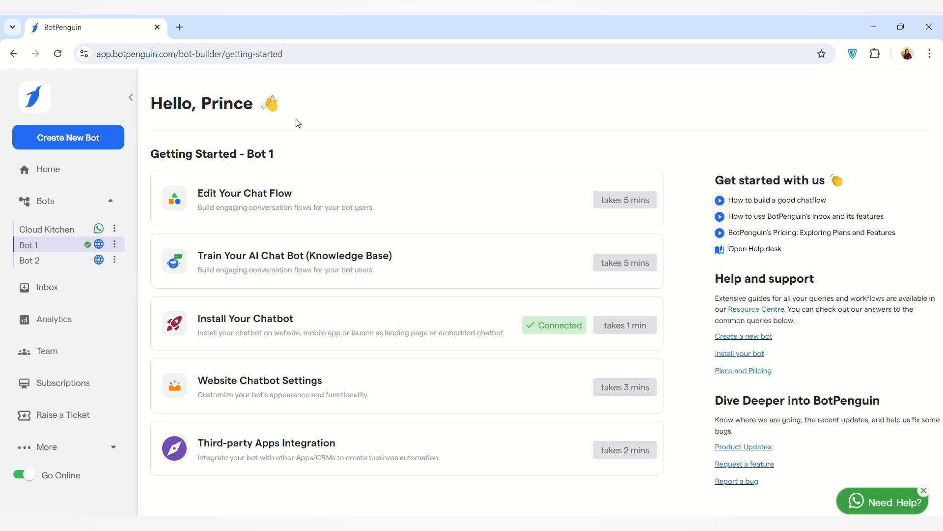
click(332, 390)
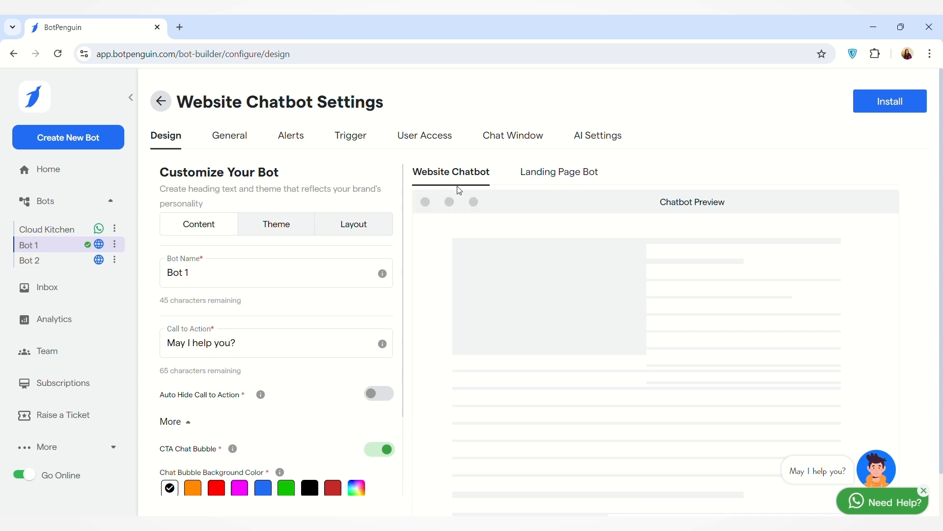
scroll(368, 322, down, 1)
scroll(368, 324, up, 1)
click(570, 182)
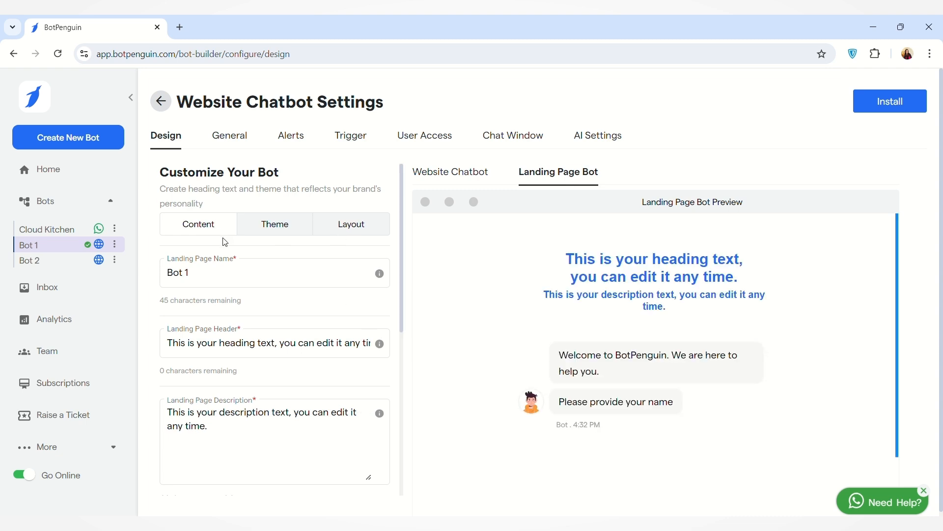
- Rename the landing page to "New landing page bot"
scroll(225, 242, down, 1)
click(237, 256)
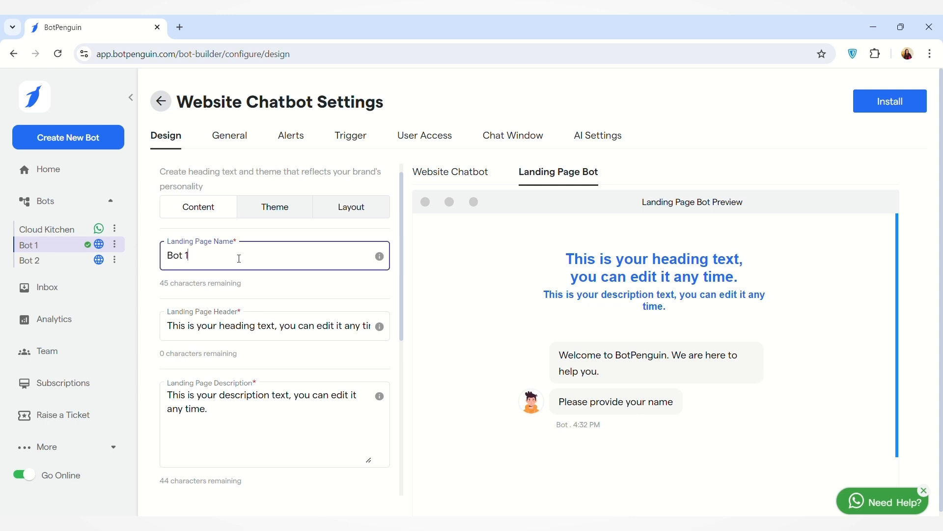
key(BackSpace)
key(BackSpace)
key(BackSpace)
key(BackSpace)
key(BackSpace)
text(ne)
key(BackSpace)
key(BackSpace)
text(New landing page bot)
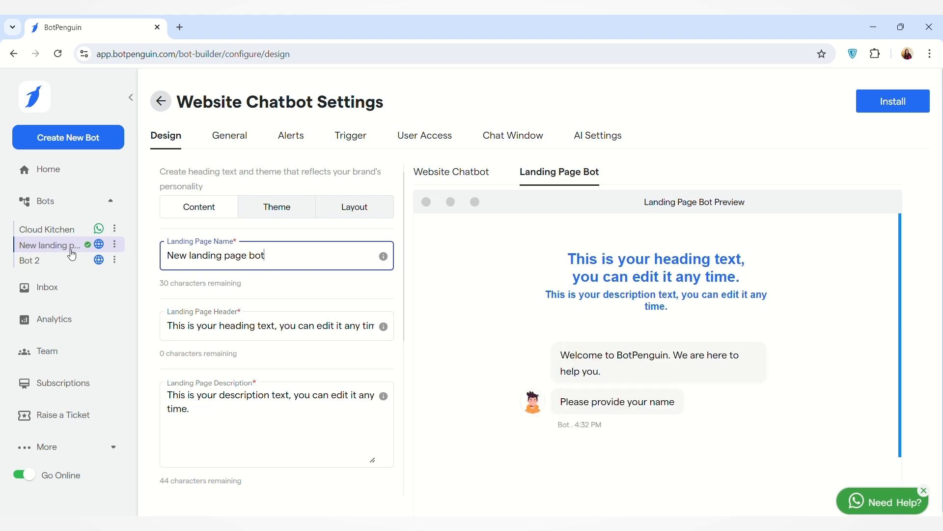
- Shorten the landing page header to "This is your heading text." and save the changes
click(281, 333)
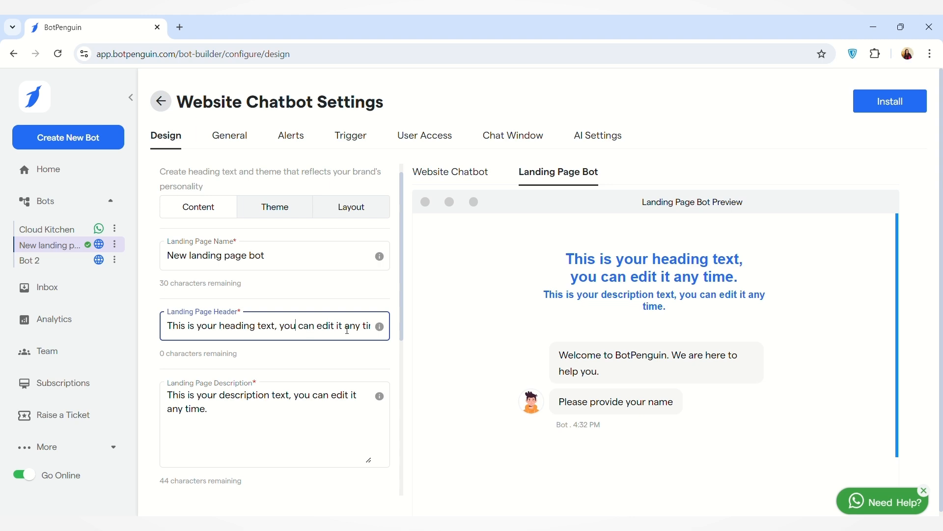
mouse_move(382, 332)
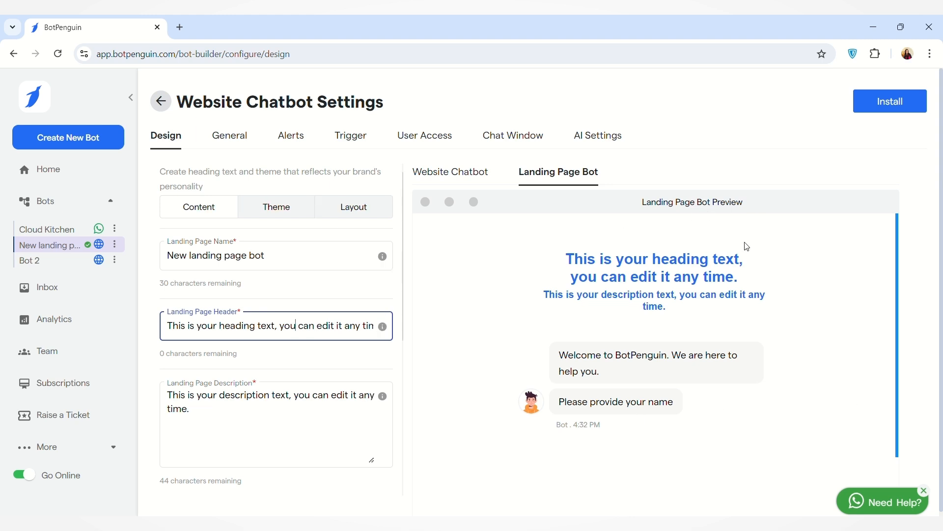
click(367, 327)
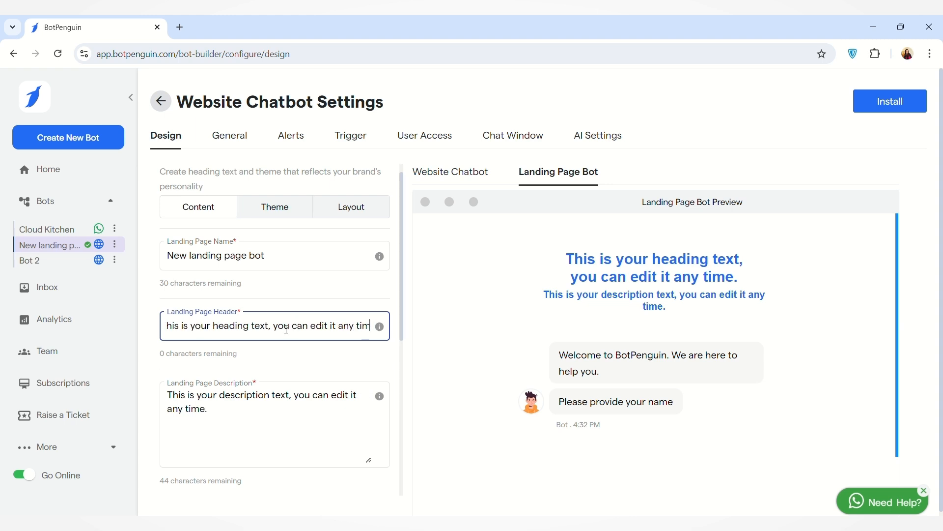
key(BackSpace)
key(BackSpace)
key(BackSpace)
key(BackSpace)
key(BackSpace)
key(BackSpace)
key(BackSpace)
key(BackSpace)
key(BackSpace)
key(BackSpace)
key(BackSpace)
key(BackSpace)
key(BackSpace)
key(BackSpace)
key(BackSpace)
key(BackSpace)
key(BackSpace)
key(BackSpace)
key(BackSpace)
key(BackSpace)
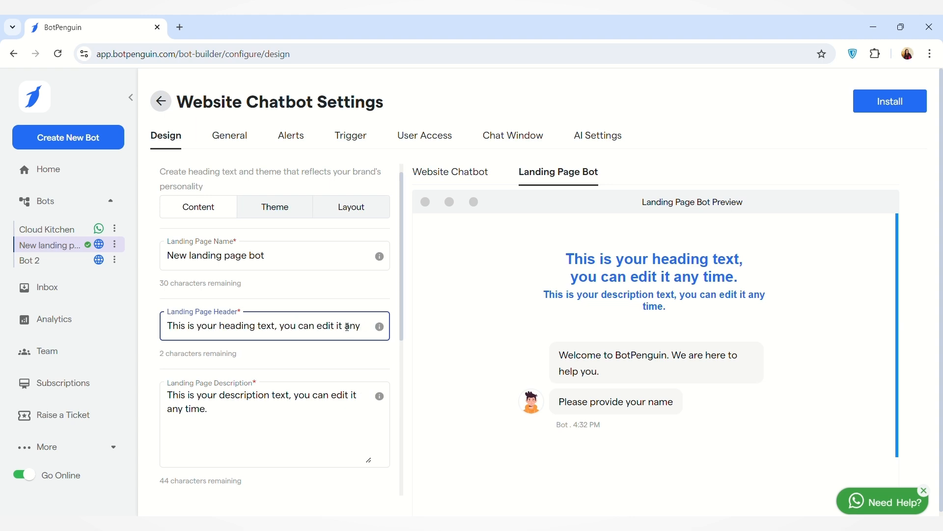
text(t.)
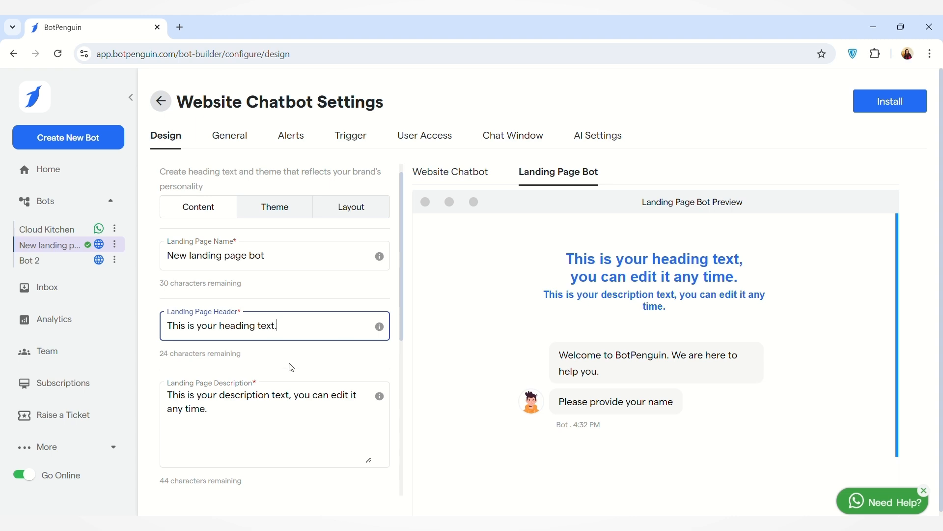
scroll(291, 367, down, 2)
scroll(301, 288, up, 3)
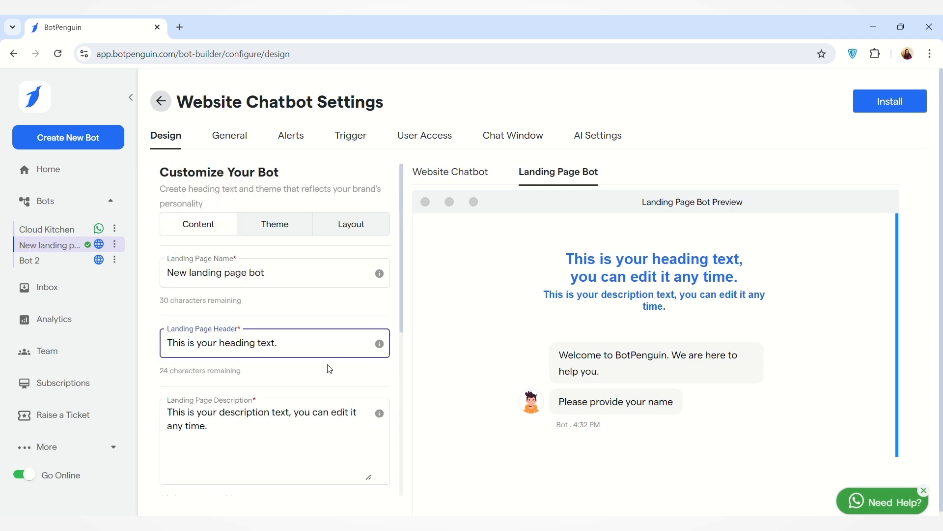
scroll(329, 369, down, 10)
click(312, 487)
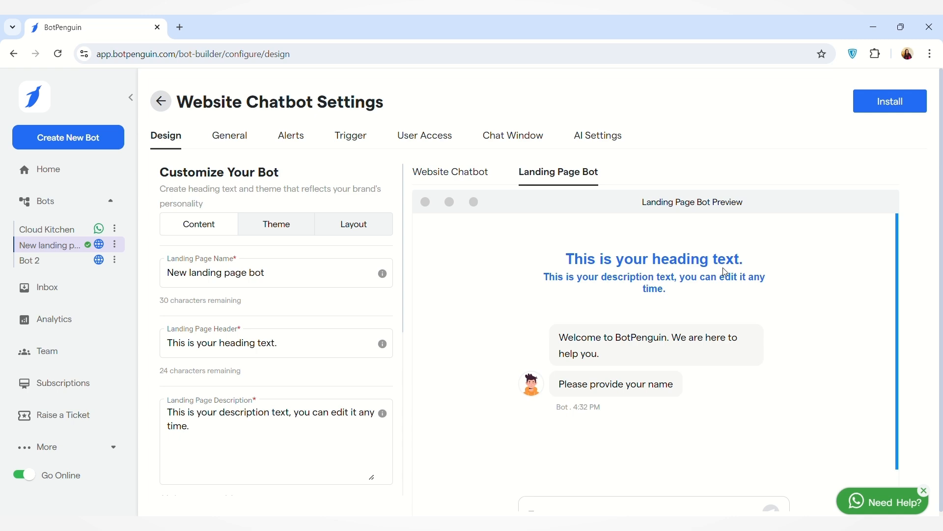
- Turn on Hide Content for the landing page and save the changes
scroll(189, 327, down, 2)
click(189, 328)
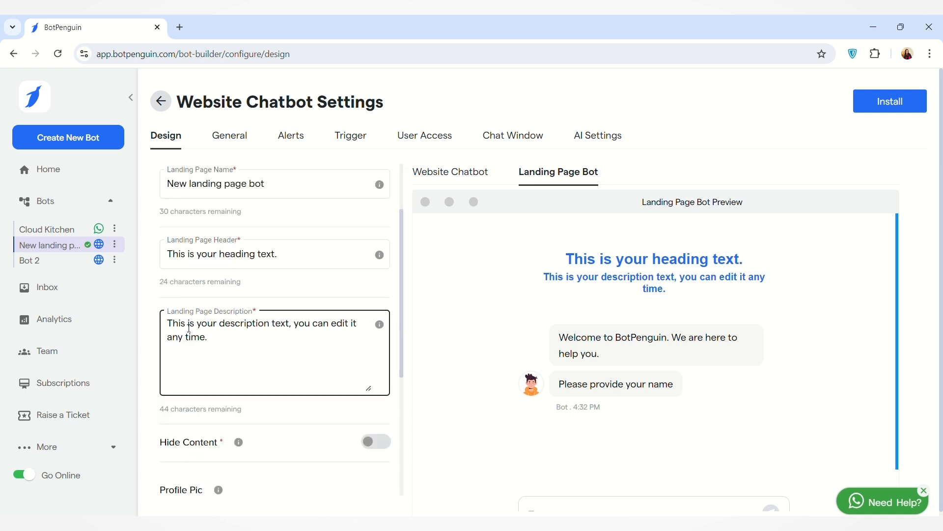
click(226, 337)
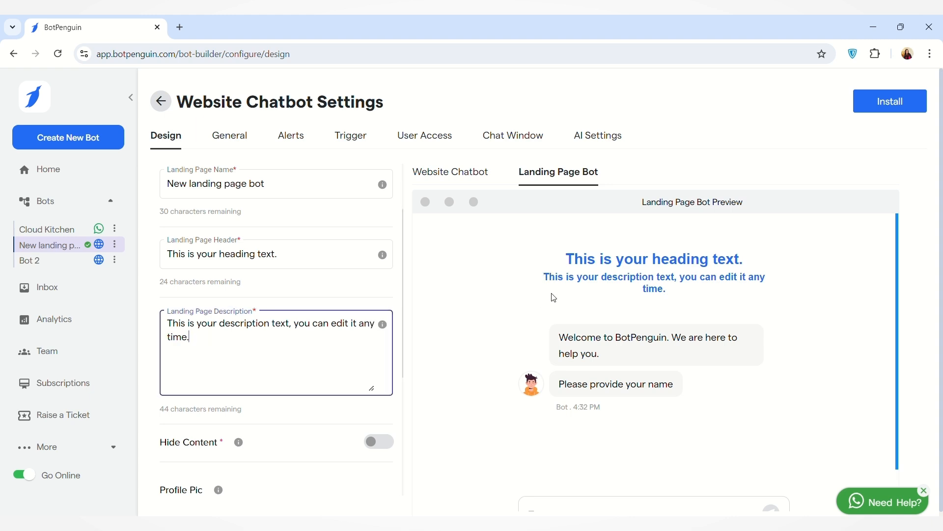
scroll(376, 322, down, 3)
click(377, 321)
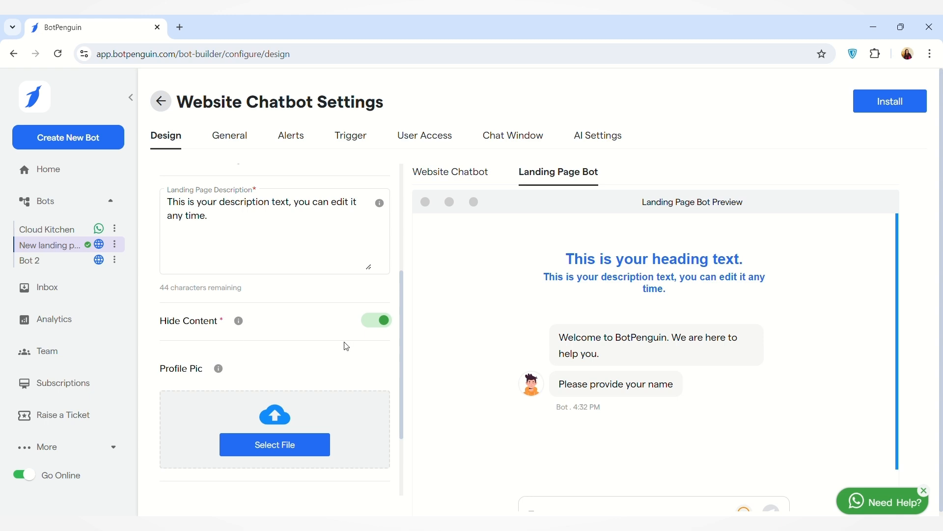
scroll(346, 345, down, 1)
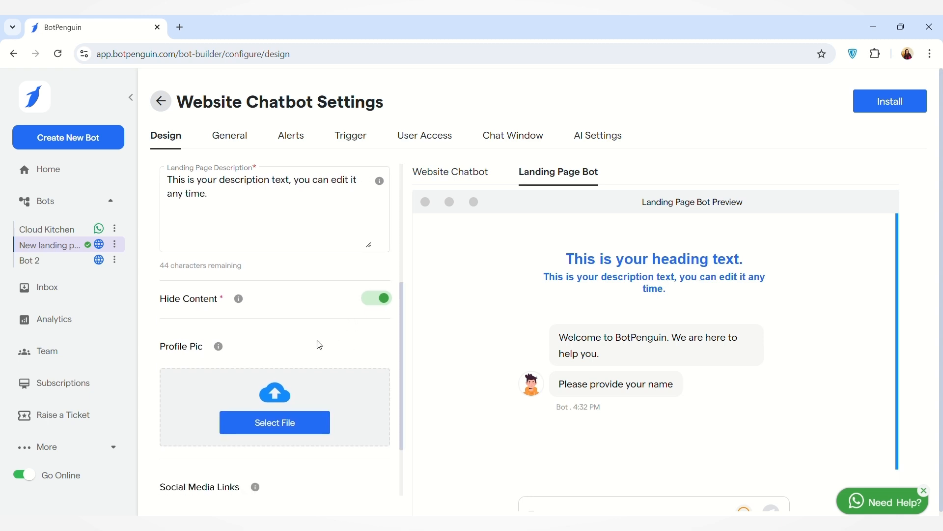
scroll(317, 343, down, 2)
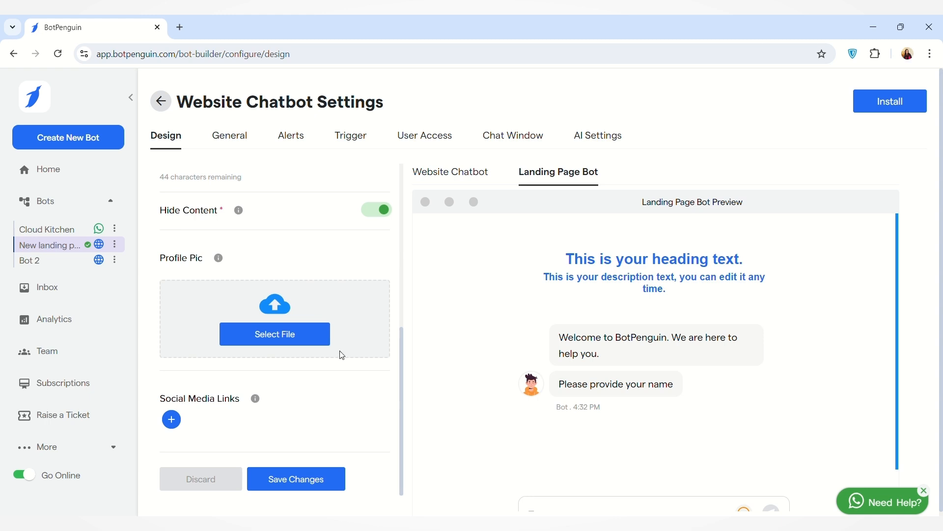
click(297, 481)
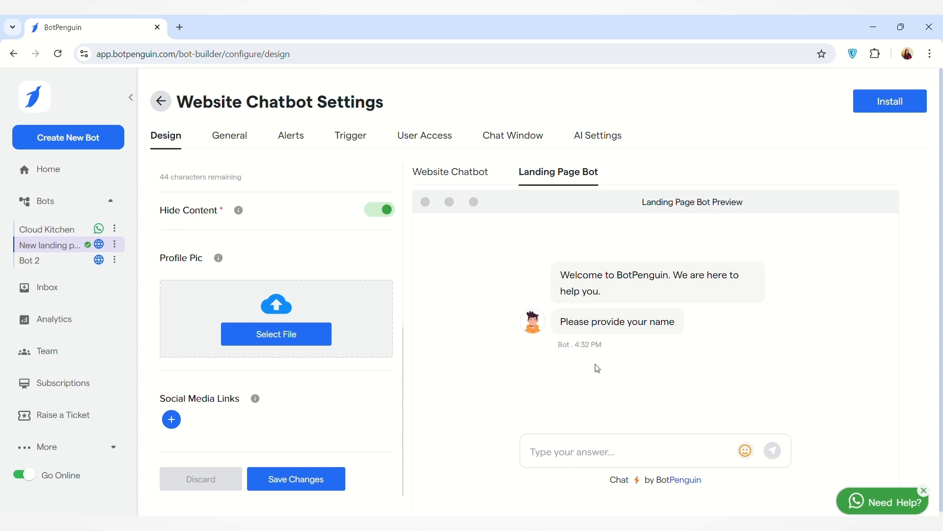
- Upload the blue bird logo image as the landing page's profile picture
scroll(536, 336, down, 1)
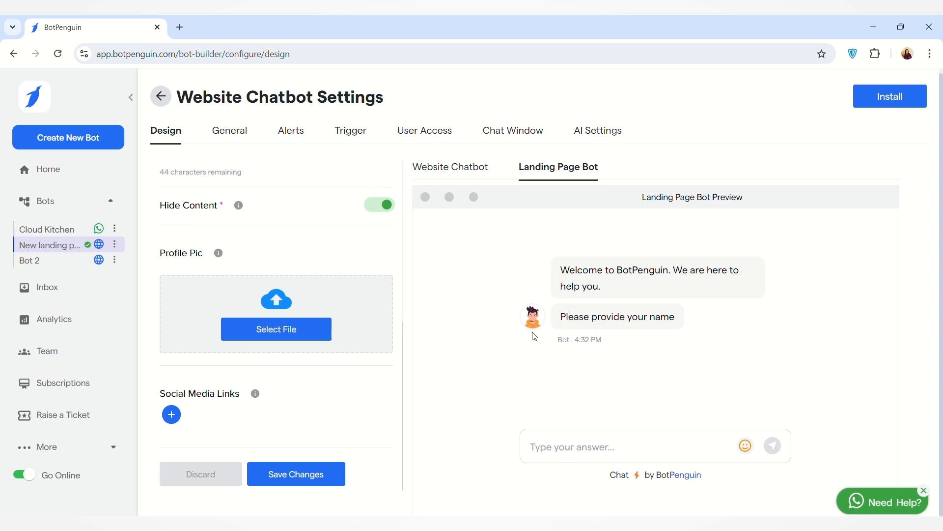
click(287, 333)
double_click(371, 291)
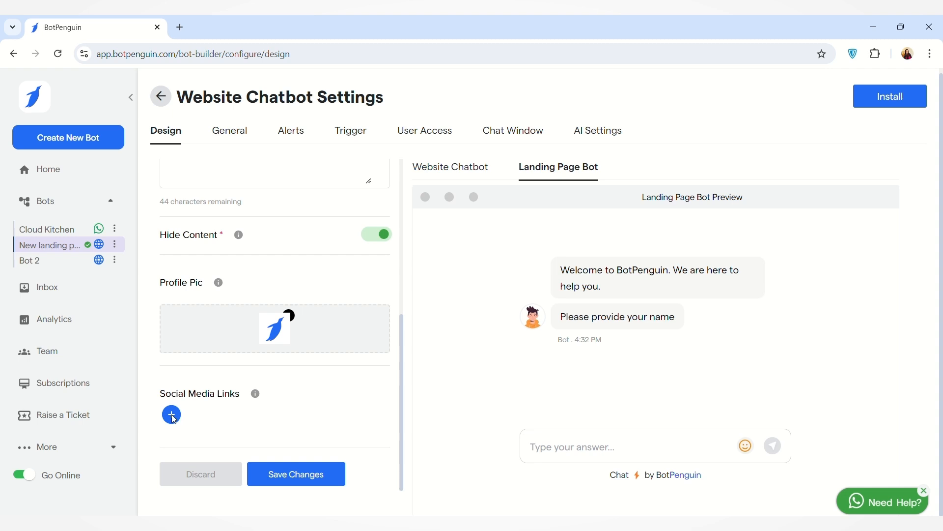
- Add an Instagram link to the landing page's social media links, pasting the copied profile URL
click(171, 415)
click(371, 427)
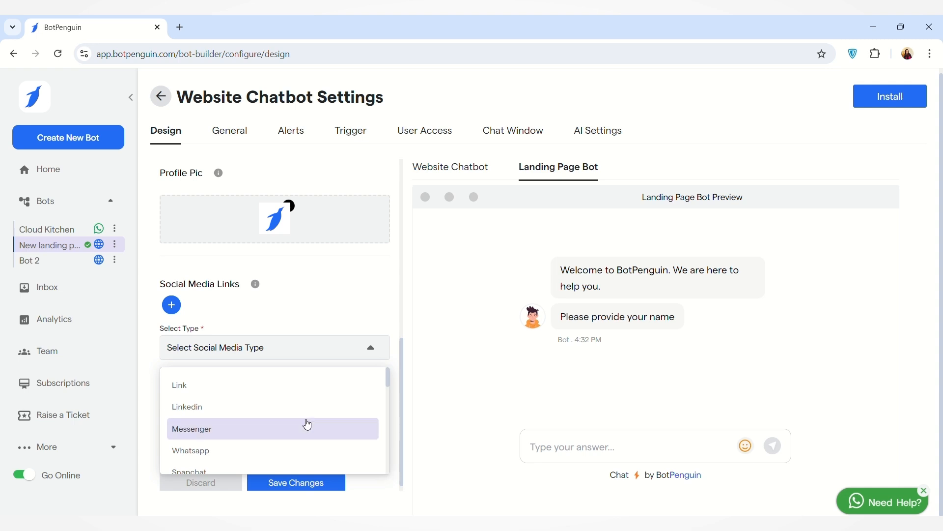
scroll(310, 444, down, 3)
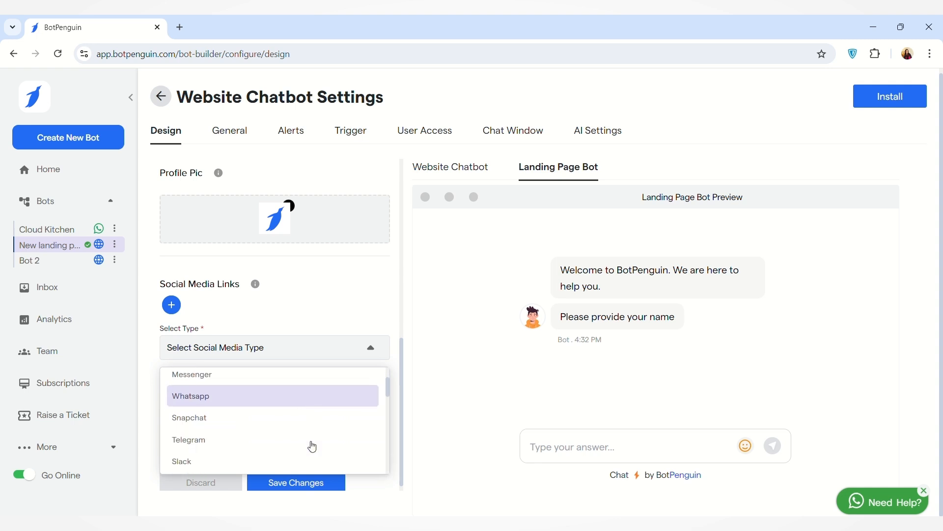
scroll(312, 446, down, 3)
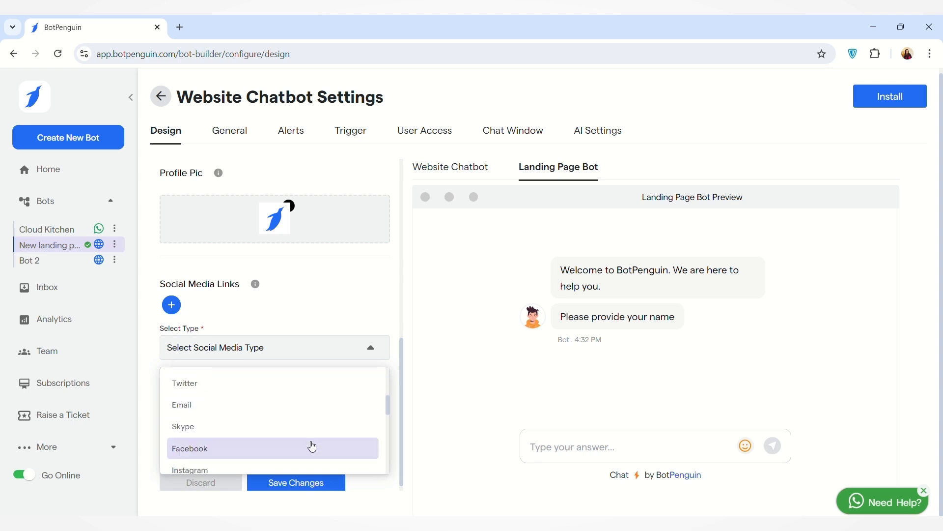
scroll(312, 445, down, 5)
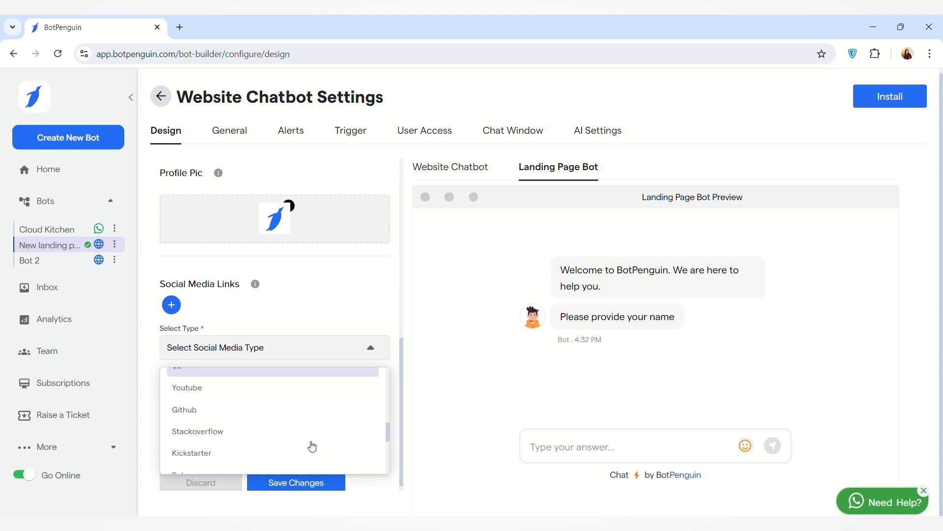
scroll(305, 448, up, 5)
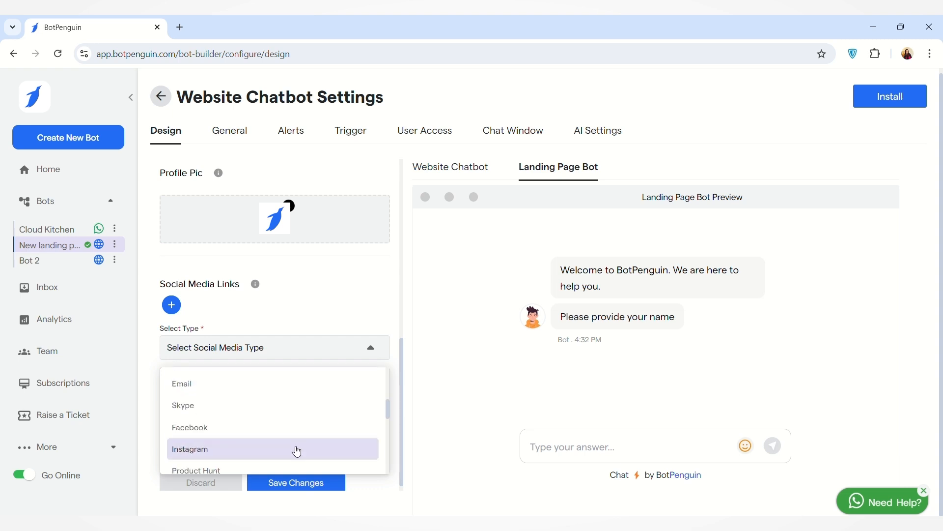
click(297, 451)
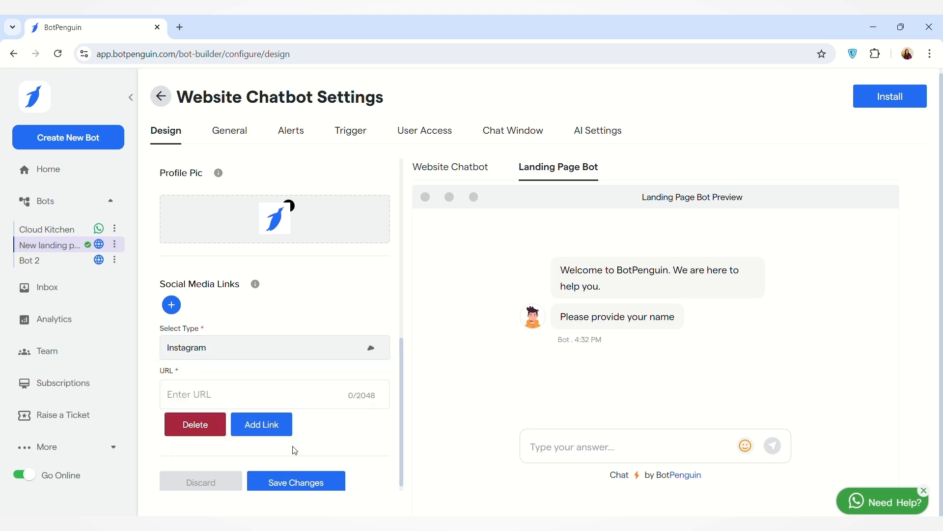
click(201, 394)
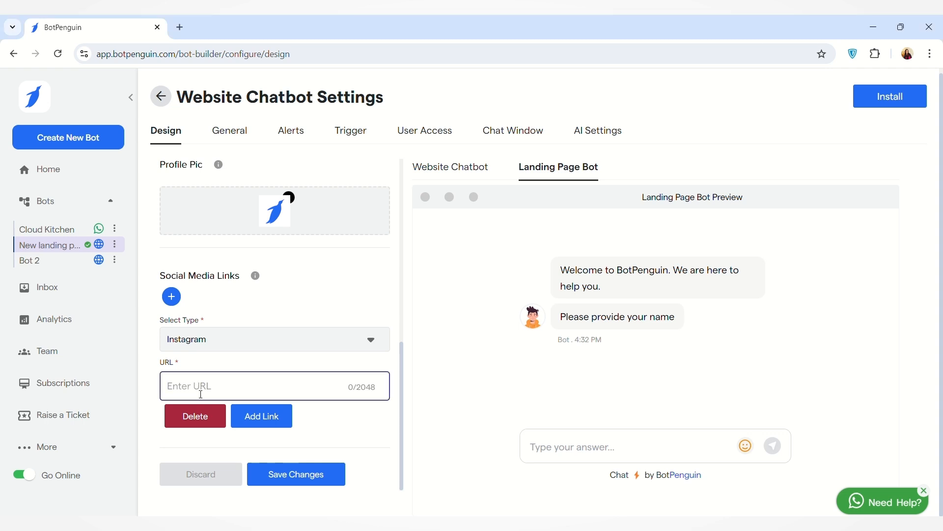
key(ctrl+v)
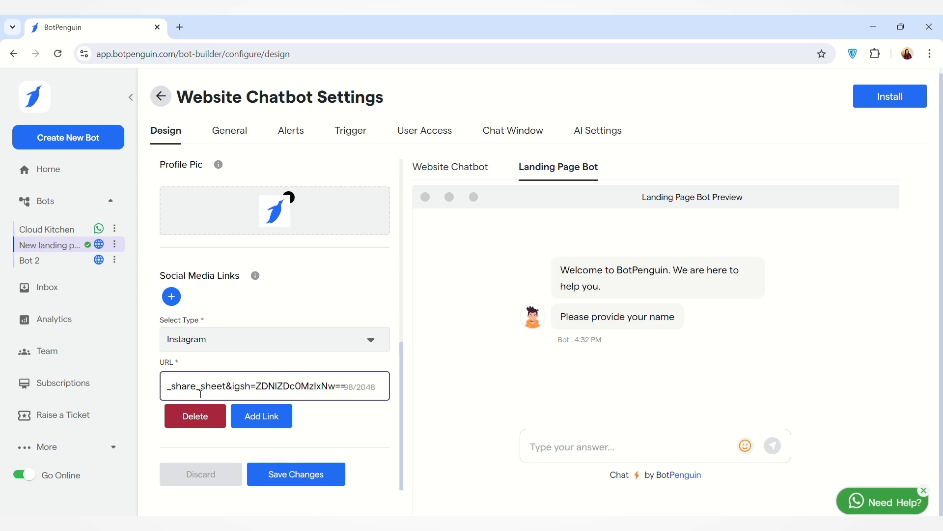
click(266, 420)
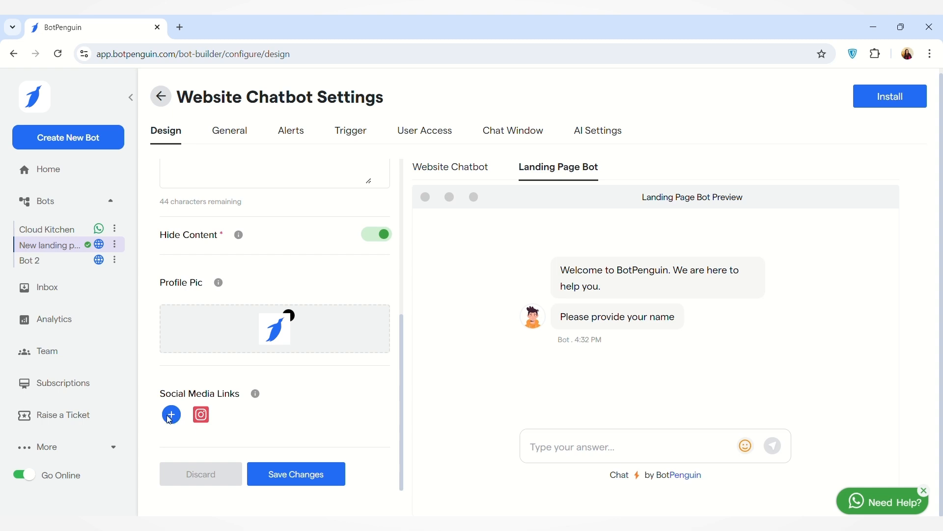
click(171, 416)
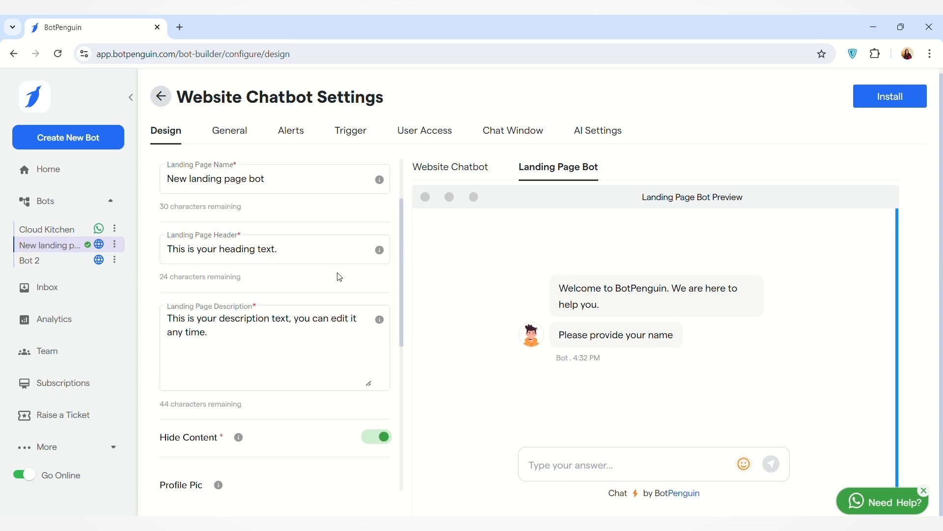
- Open the theme settings, try the Classic (Old) chat window style and switch back to Modern (NEW)
scroll(339, 277, up, 2)
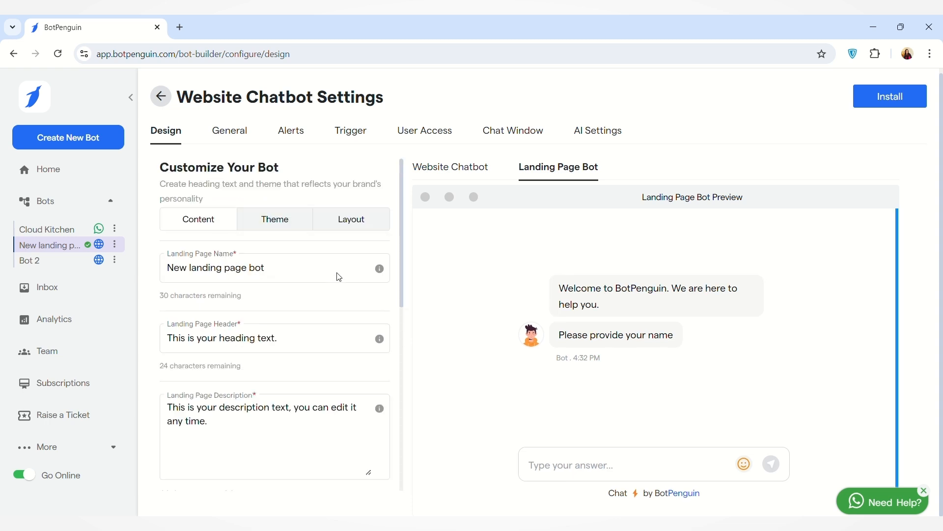
click(279, 220)
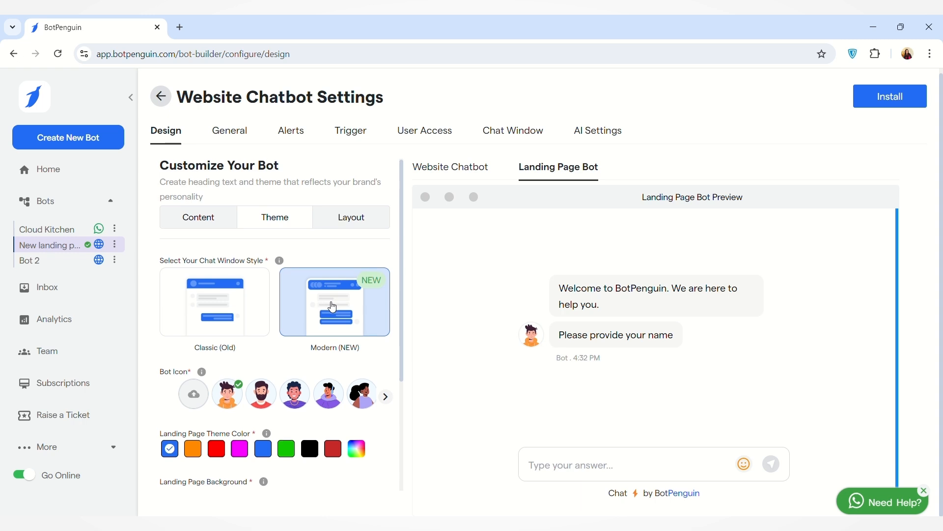
scroll(333, 307, down, 1)
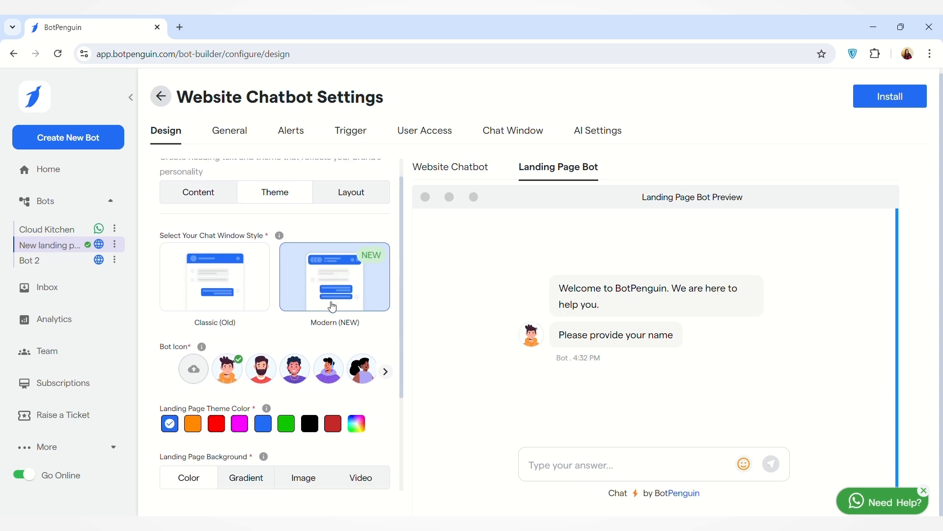
click(233, 285)
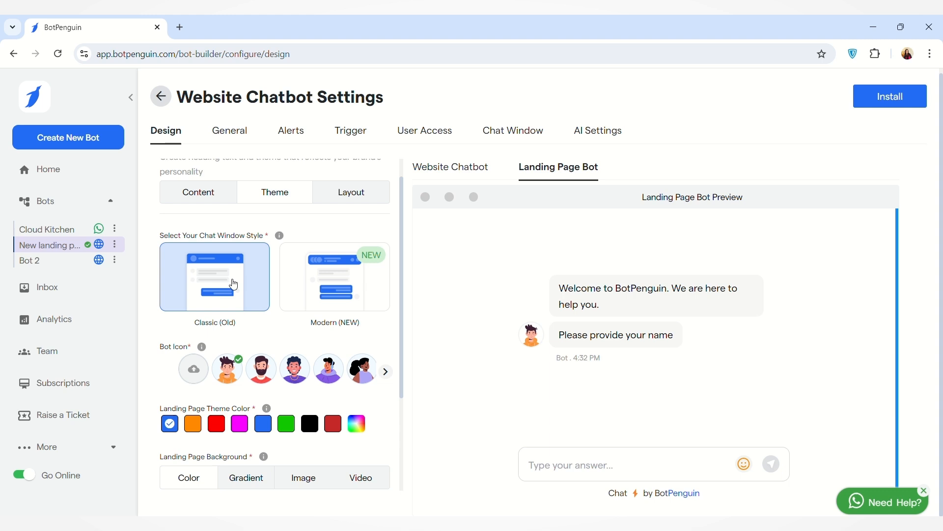
click(316, 289)
- Choose the long-haired woman in the red and orange outfit as the bot icon and set the landing page theme color to black
scroll(316, 289, down, 2)
scroll(271, 298, right, 5)
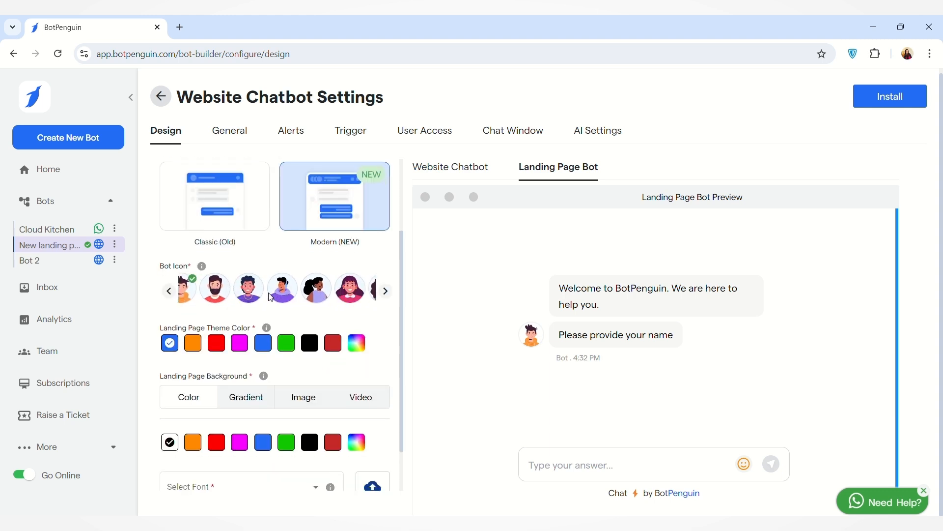
scroll(270, 297, right, 3)
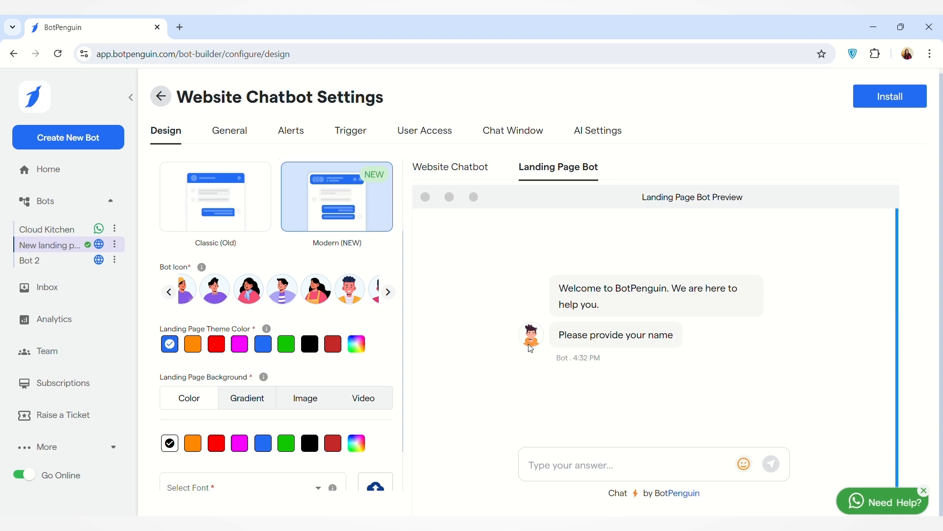
click(317, 285)
scroll(348, 265, down, 1)
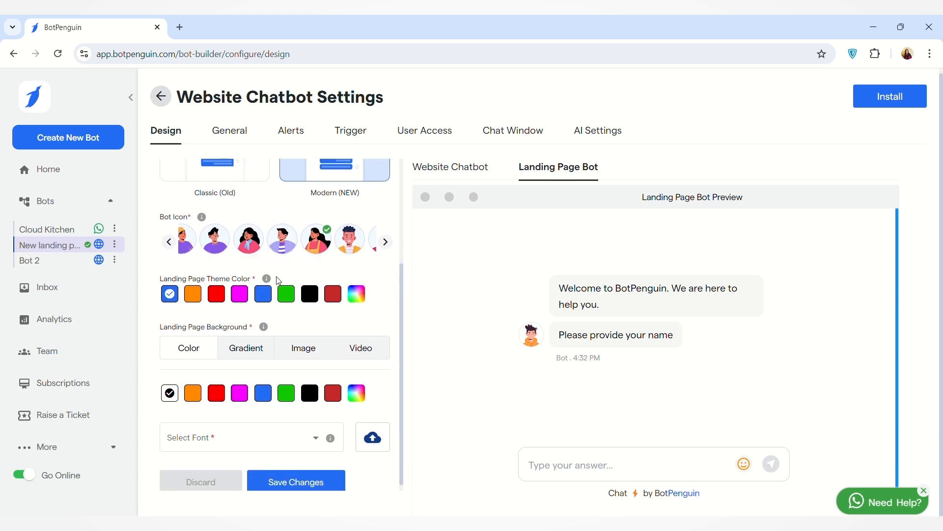
click(309, 294)
- Examine the landing page background options for custom color, gradient, image and video
scroll(315, 320, down, 1)
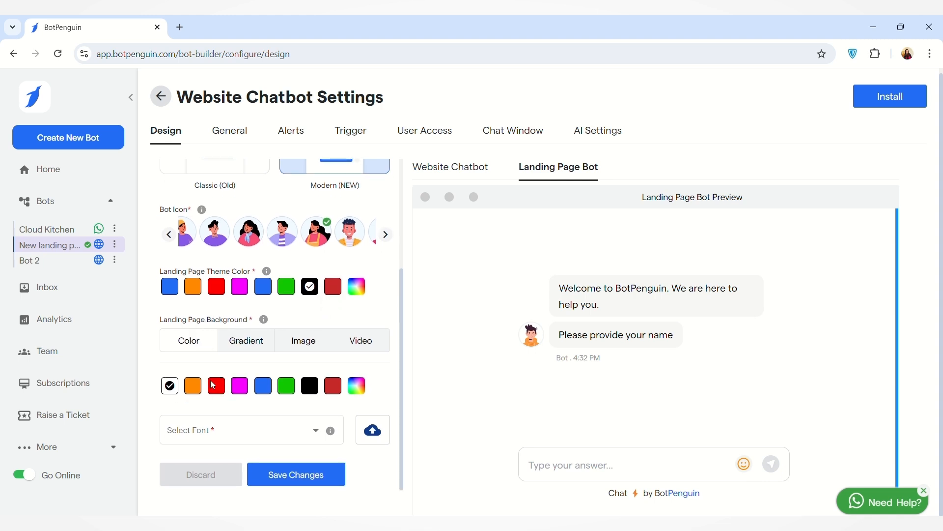
click(358, 386)
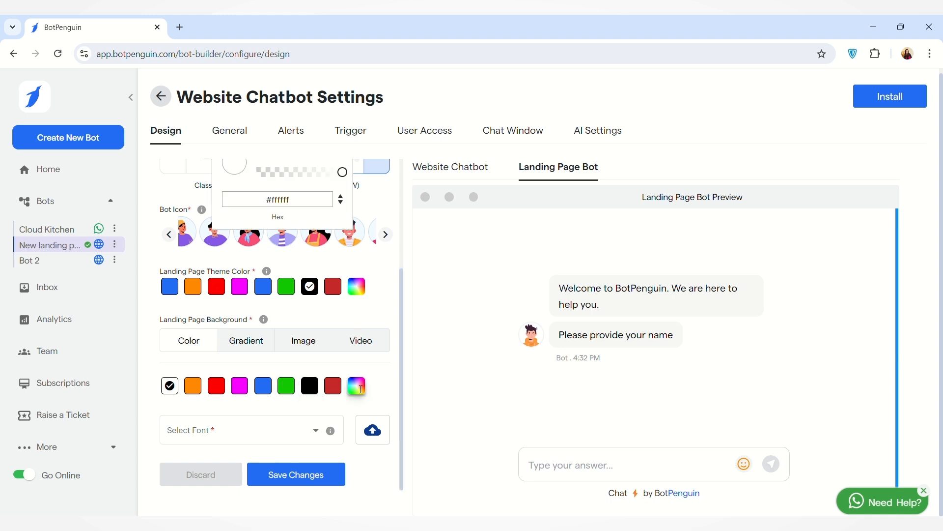
scroll(325, 315, up, 3)
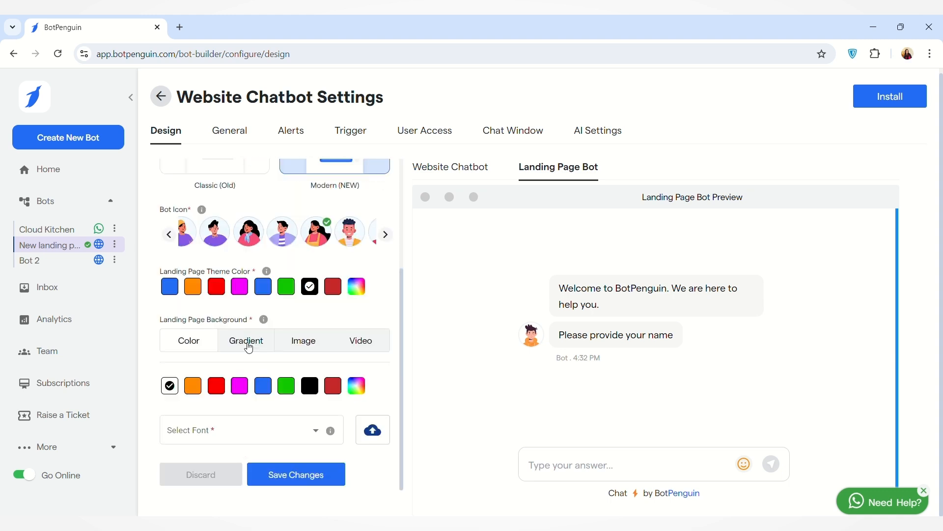
click(249, 346)
scroll(254, 379, down, 1)
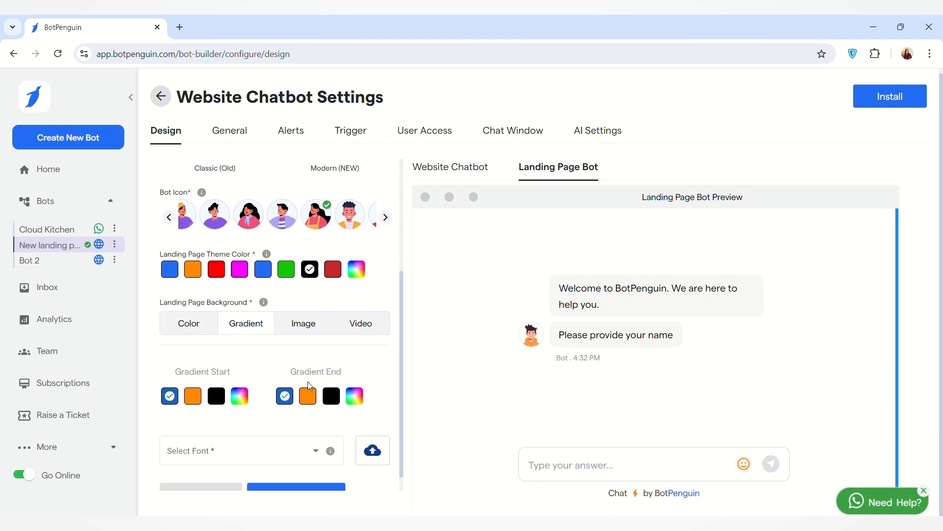
click(311, 328)
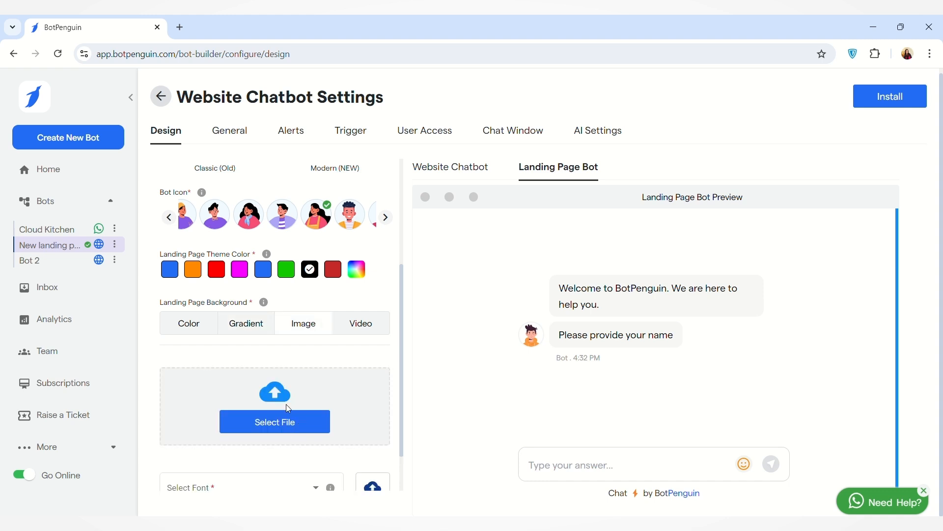
click(359, 325)
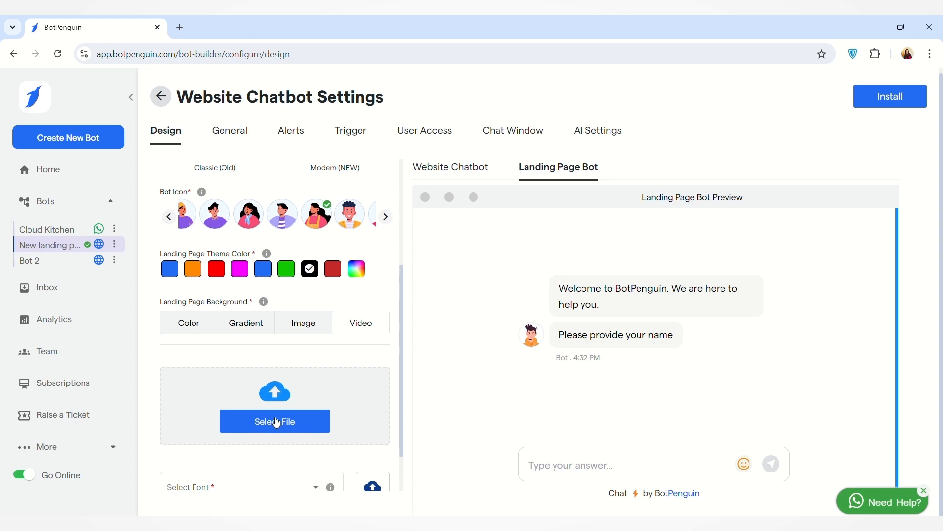
- Set the landing page font to OpenSans-Bold and save the theme changes
scroll(274, 415, down, 1)
scroll(320, 433, down, 1)
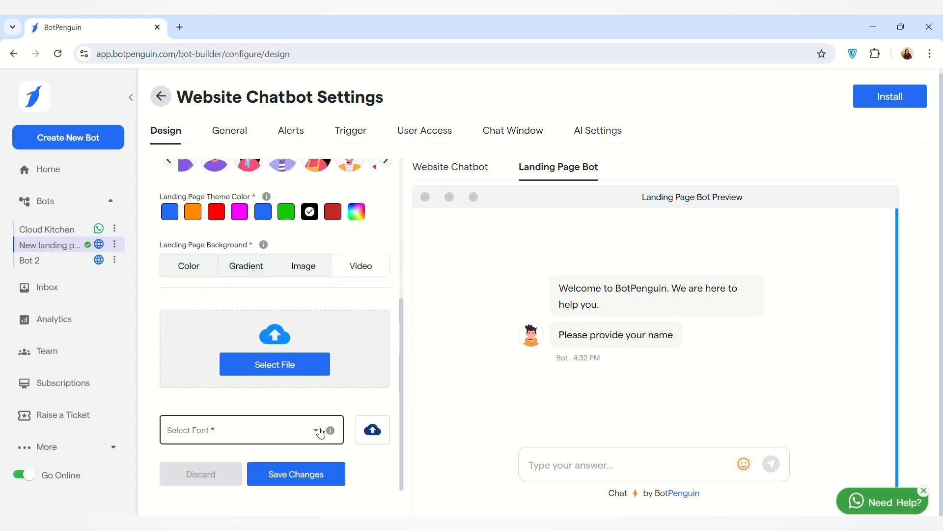
click(321, 432)
scroll(277, 390, down, 2)
scroll(278, 392, down, 2)
scroll(279, 391, up, 3)
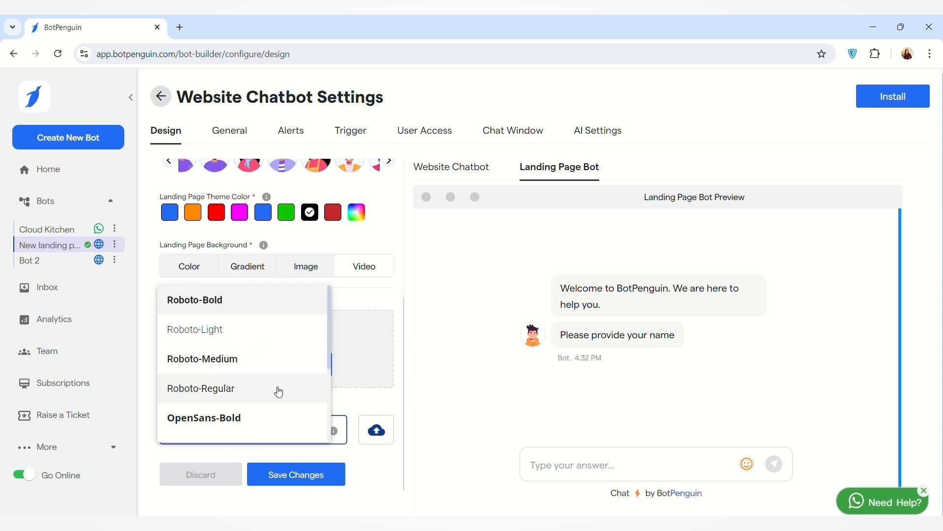
click(229, 419)
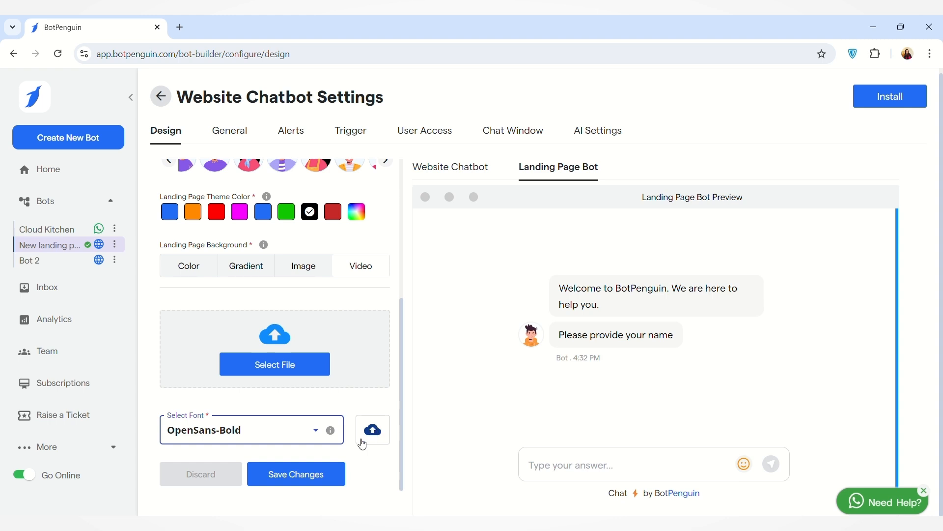
click(307, 475)
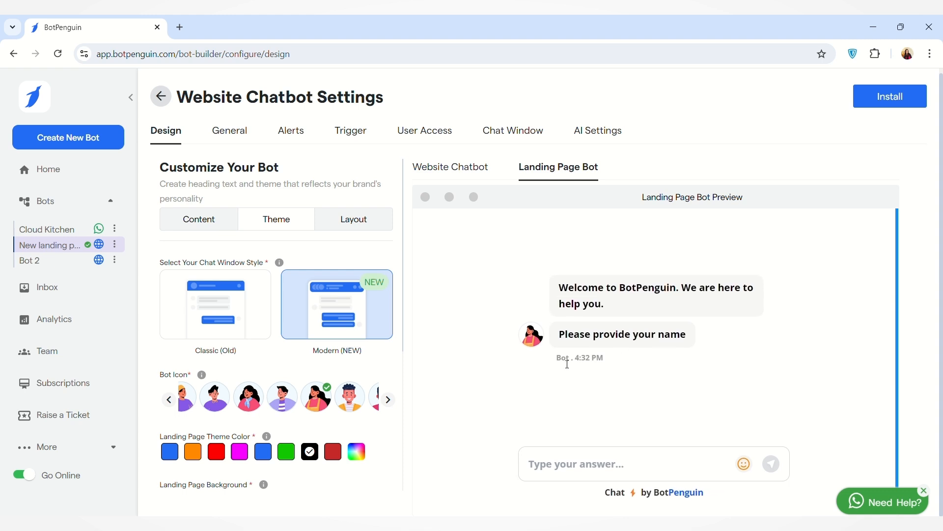
- Set the landing page layout to Merged layout and save the changes
click(358, 225)
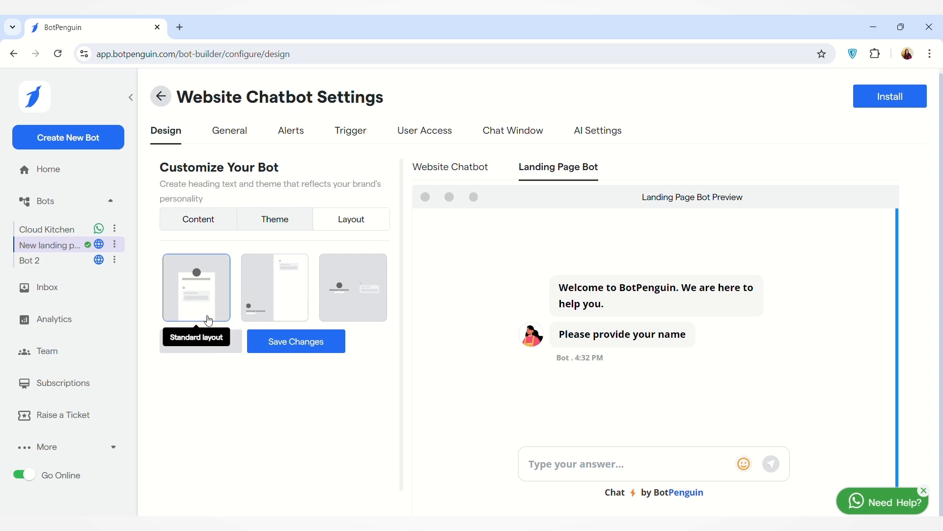
click(265, 310)
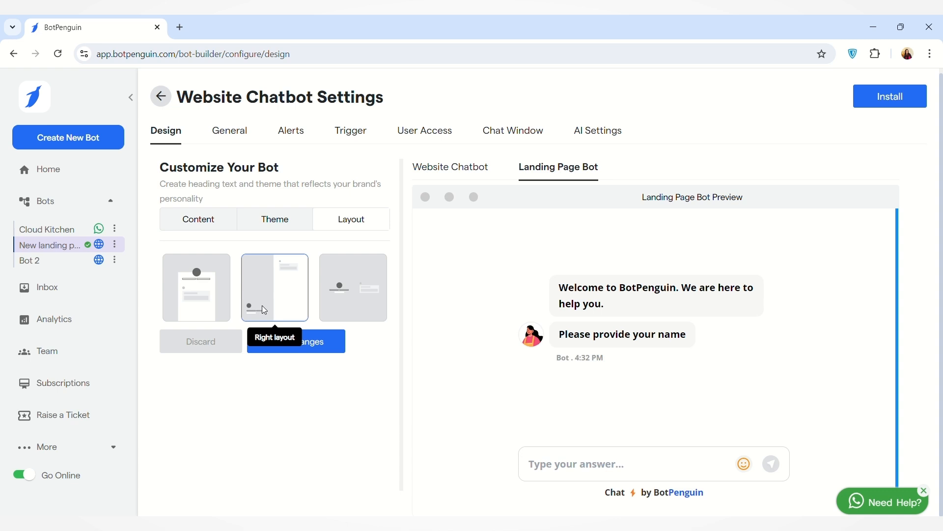
click(347, 299)
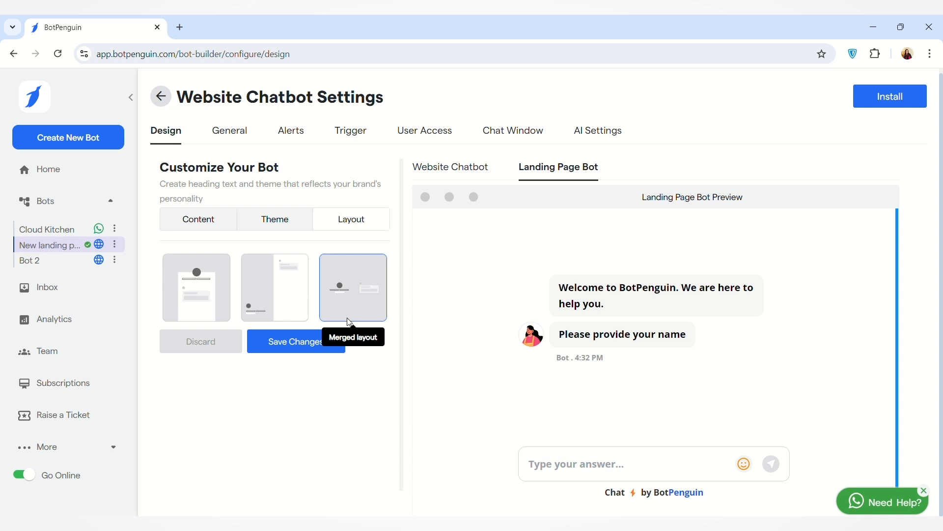
click(313, 340)
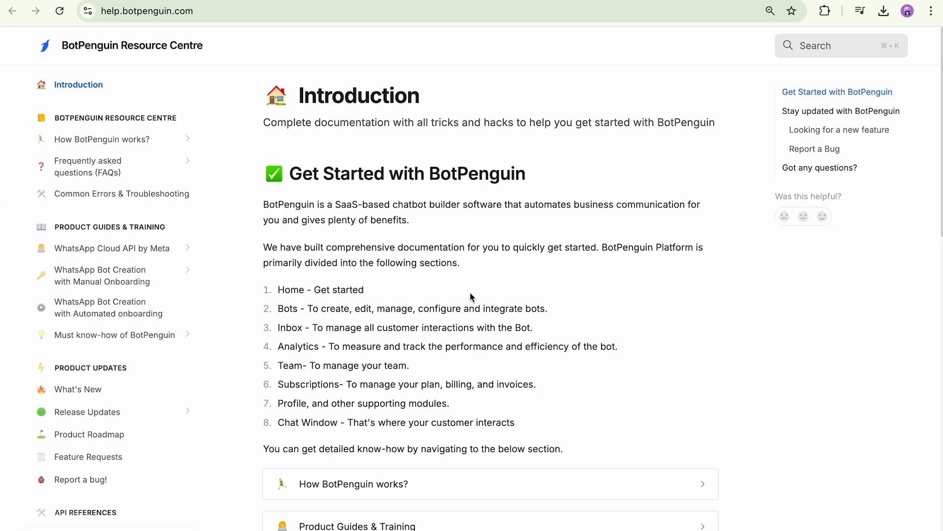
- Look through the Introduction page of the BotPenguin Resource Centre
scroll(470, 292, down, 3)
scroll(471, 293, down, 5)
scroll(472, 297, down, 4)
scroll(471, 295, down, 6)
scroll(471, 294, down, 1)
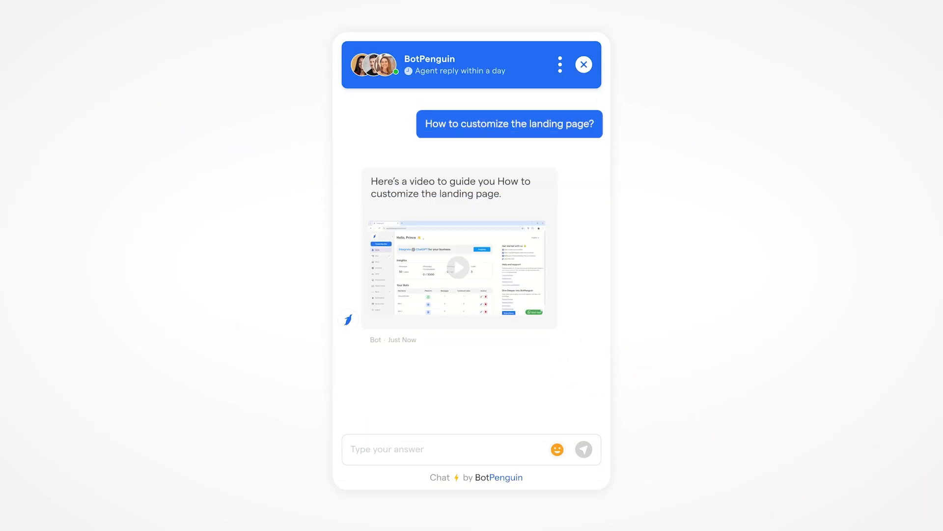